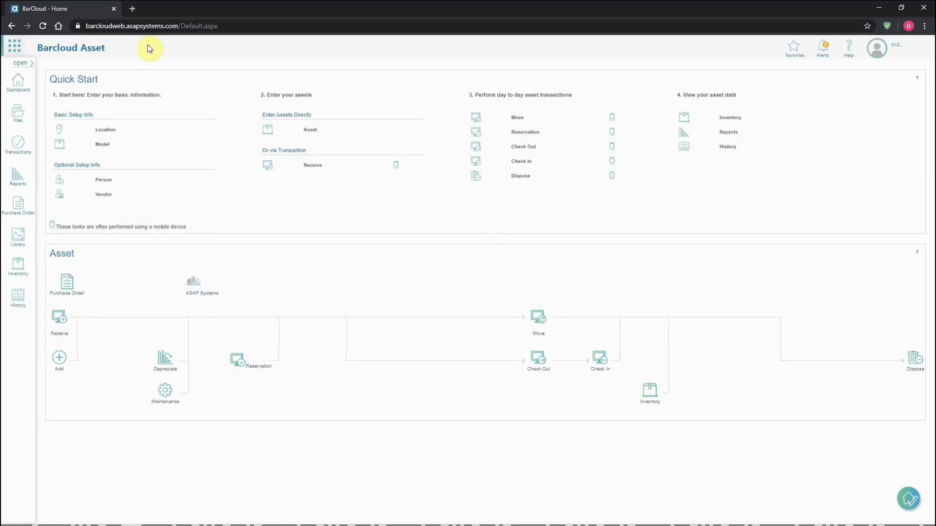
# Browse the BarCloud application list, then show the available transaction types
pyautogui.click(15, 49)
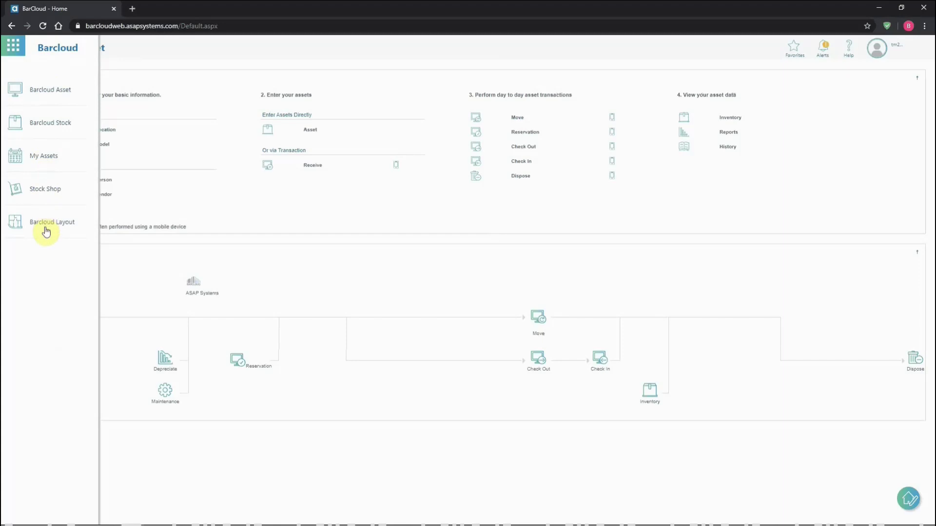
pyautogui.click(14, 46)
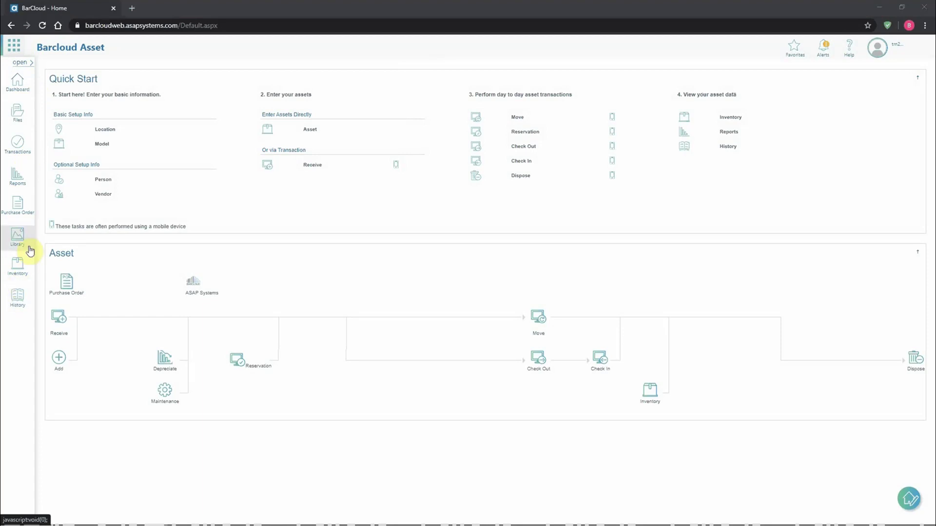
pyautogui.click(17, 146)
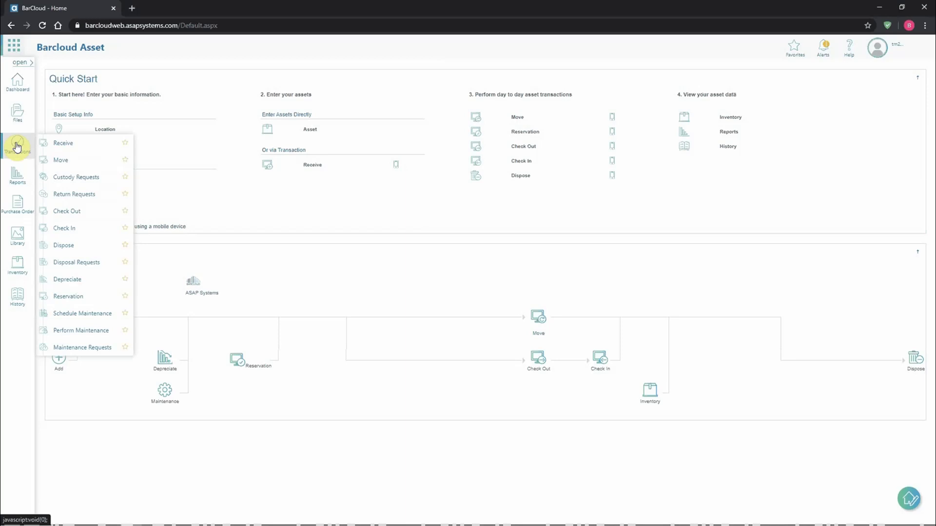
# Start a new Asset record from the Files flyout, then view the empty My Favorites list
pyautogui.click(17, 112)
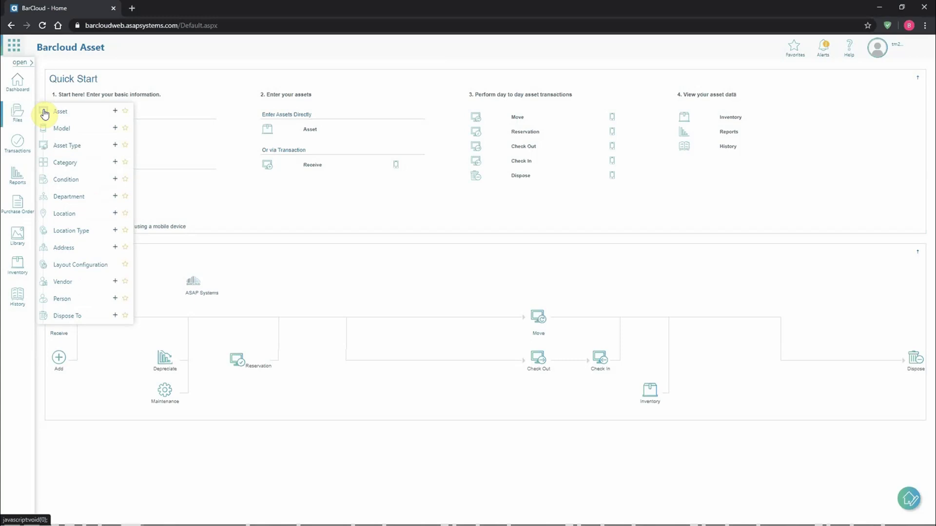
pyautogui.click(115, 113)
pyautogui.click(794, 51)
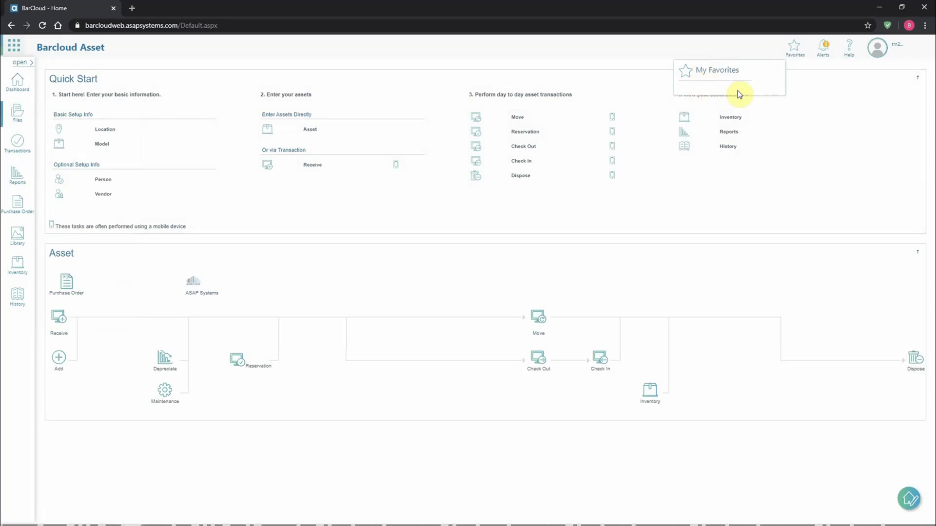
# Star Asset, Condition, Receive and System Reports as favourites and review them in My Favorites
pyautogui.click(27, 119)
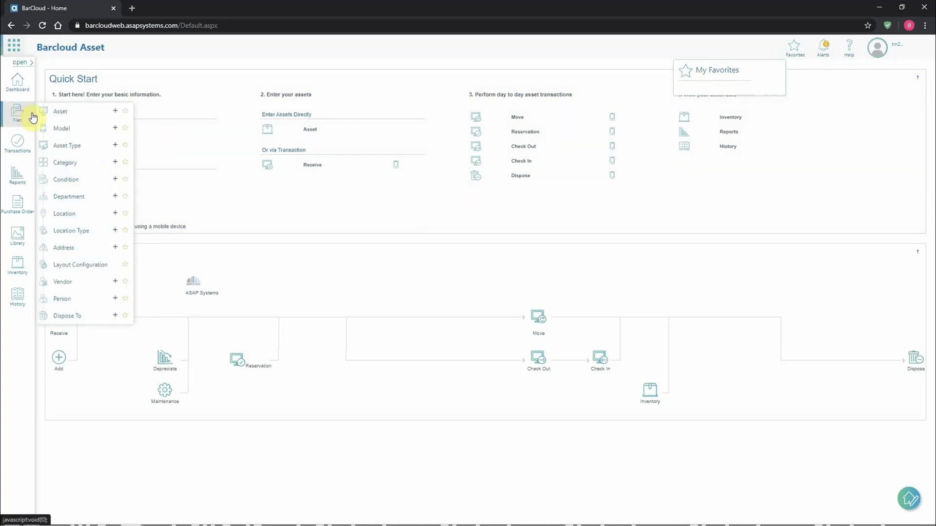
pyautogui.click(125, 111)
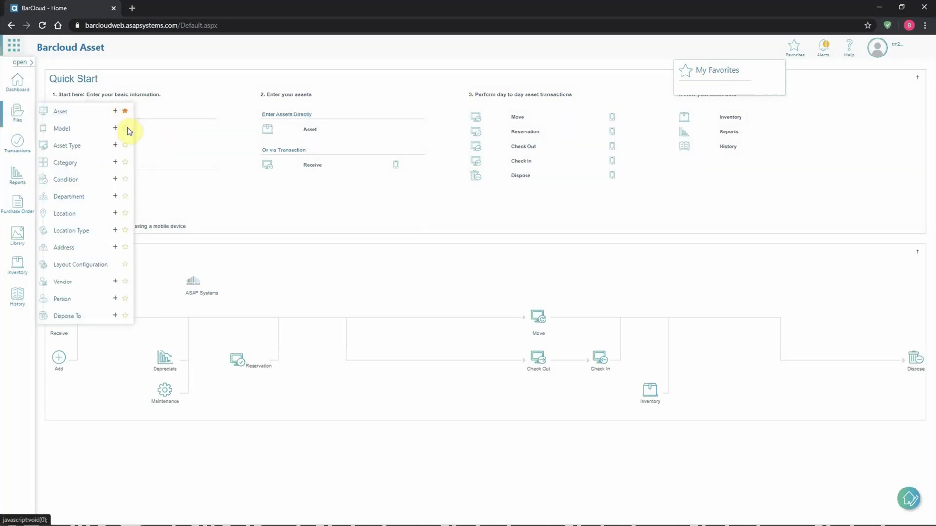
pyautogui.click(125, 180)
pyautogui.click(23, 145)
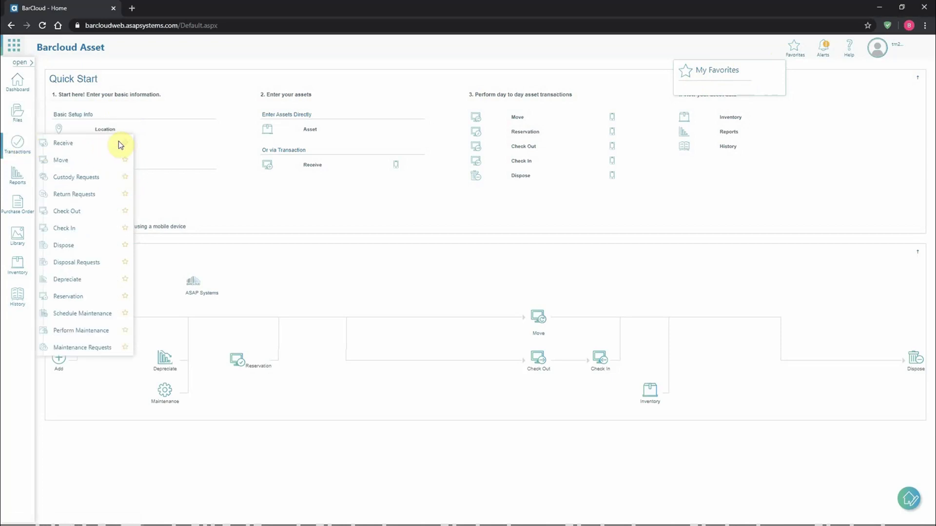
pyautogui.click(125, 142)
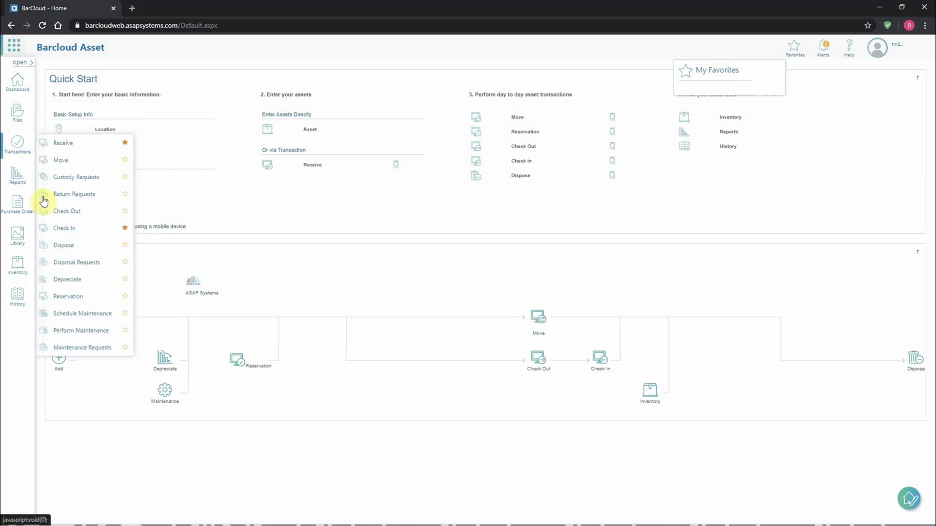
pyautogui.click(20, 180)
pyautogui.click(125, 174)
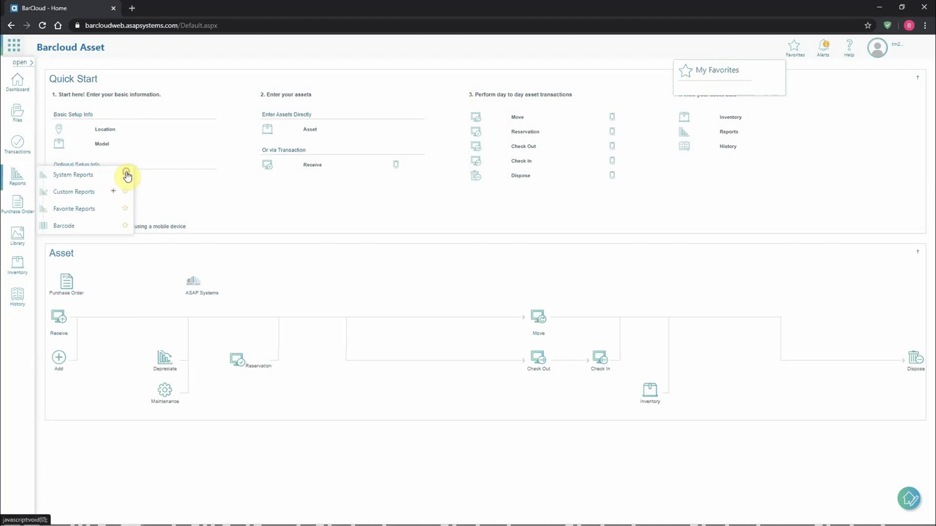
pyautogui.click(689, 45)
pyautogui.click(796, 47)
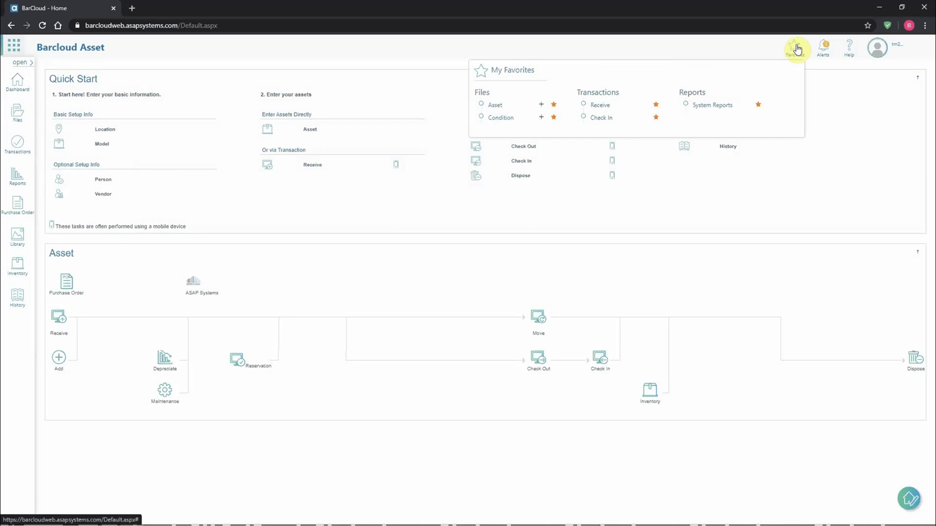
pyautogui.click(796, 48)
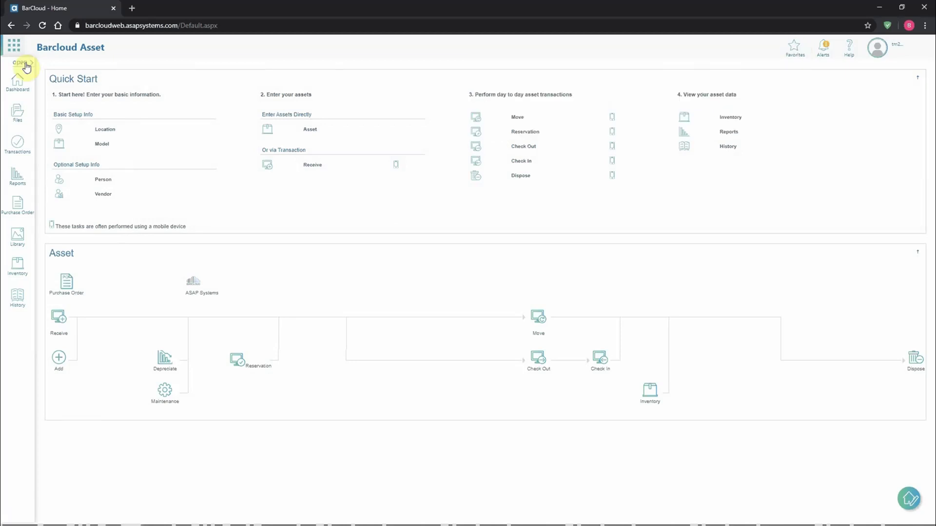
pyautogui.click(25, 63)
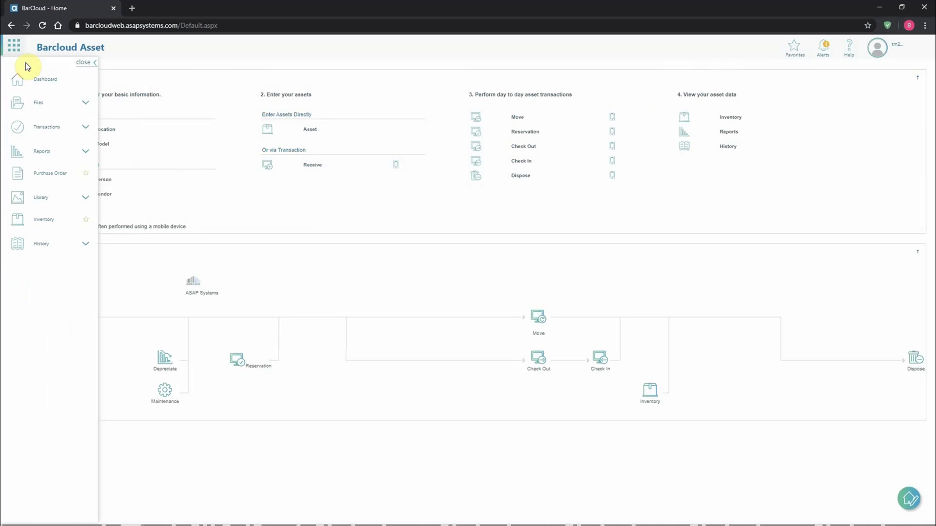
pyautogui.click(54, 107)
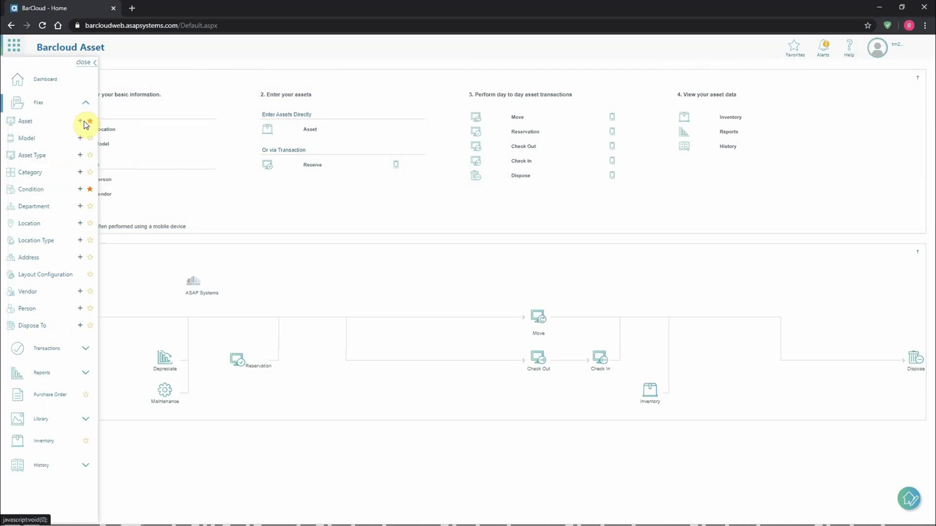
pyautogui.click(59, 107)
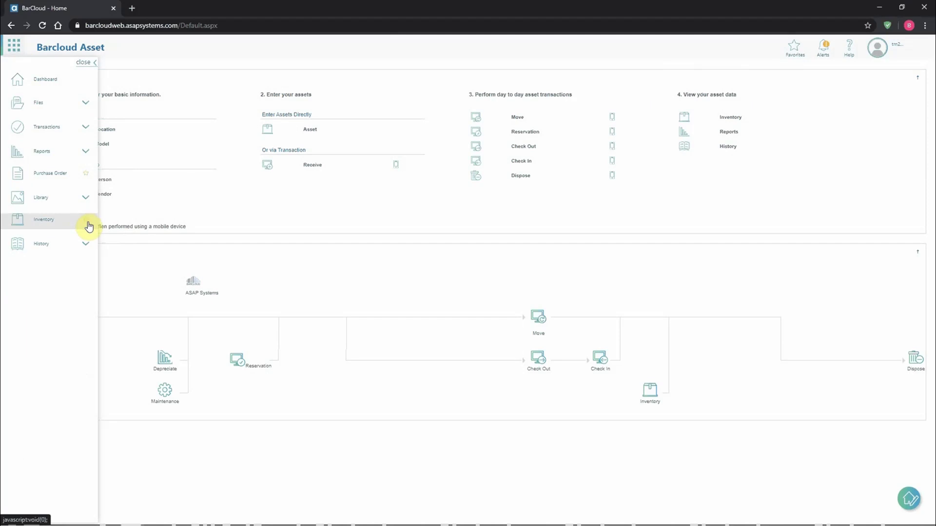
pyautogui.click(84, 61)
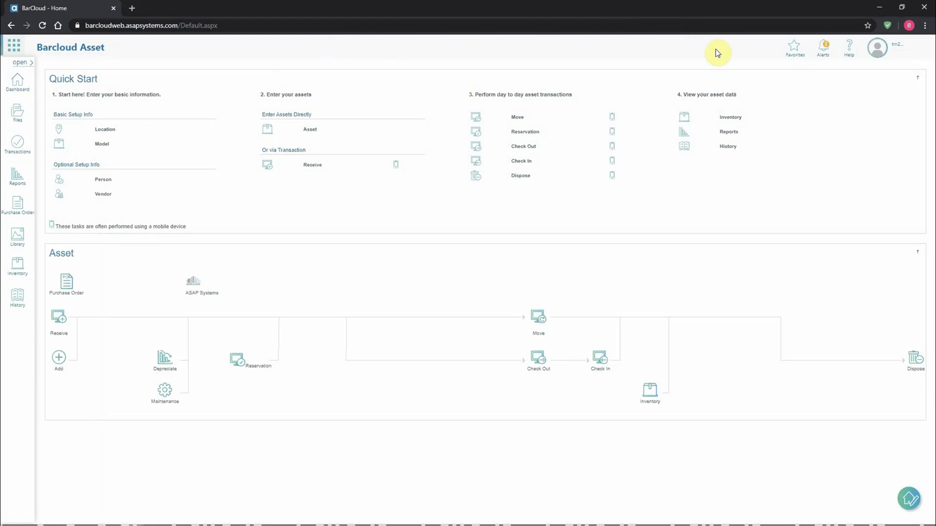
pyautogui.click(823, 53)
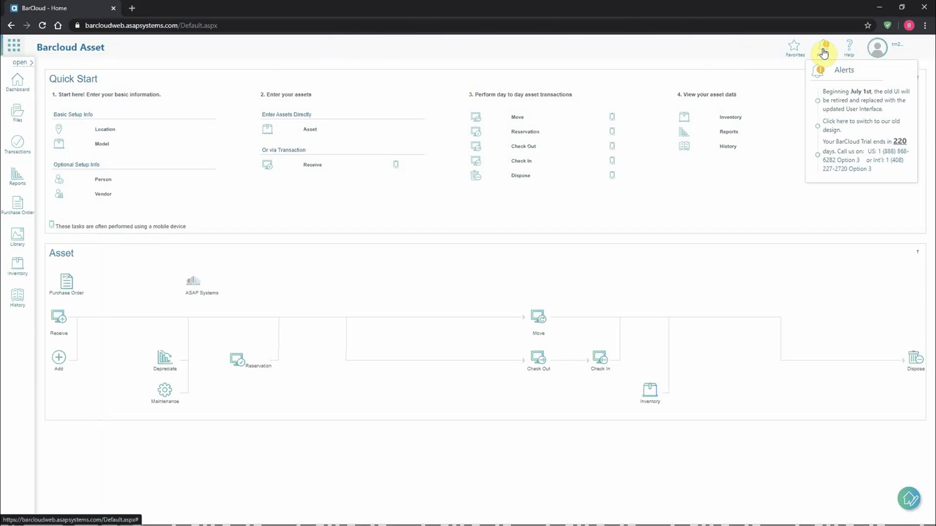
pyautogui.click(823, 51)
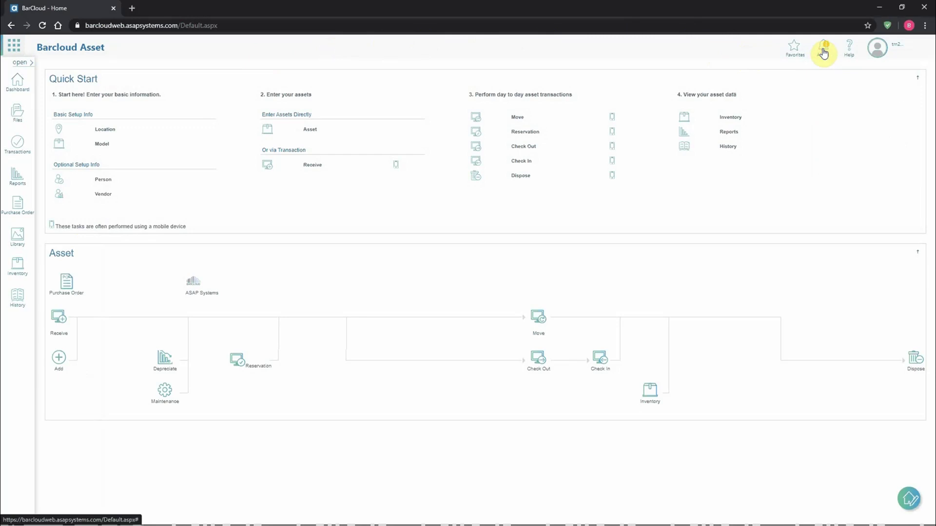
pyautogui.click(847, 51)
pyautogui.click(847, 51)
pyautogui.click(885, 53)
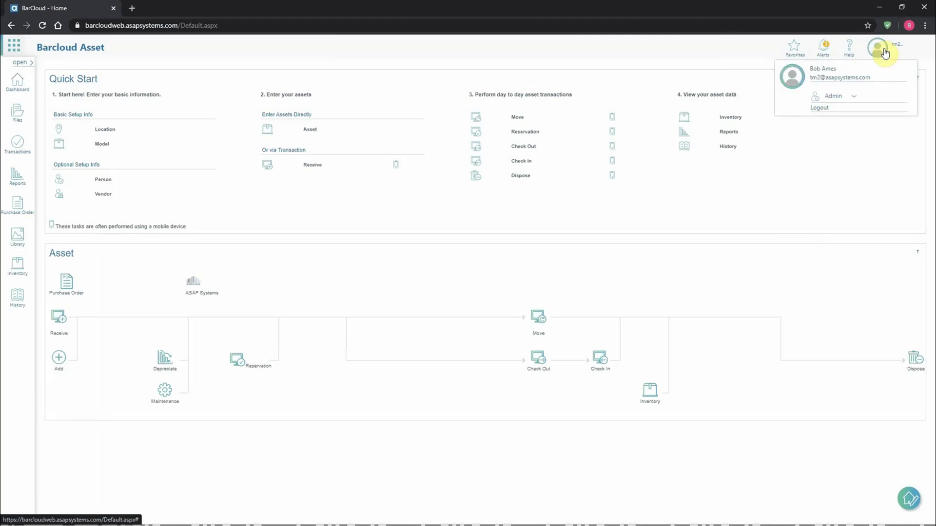
pyautogui.click(838, 101)
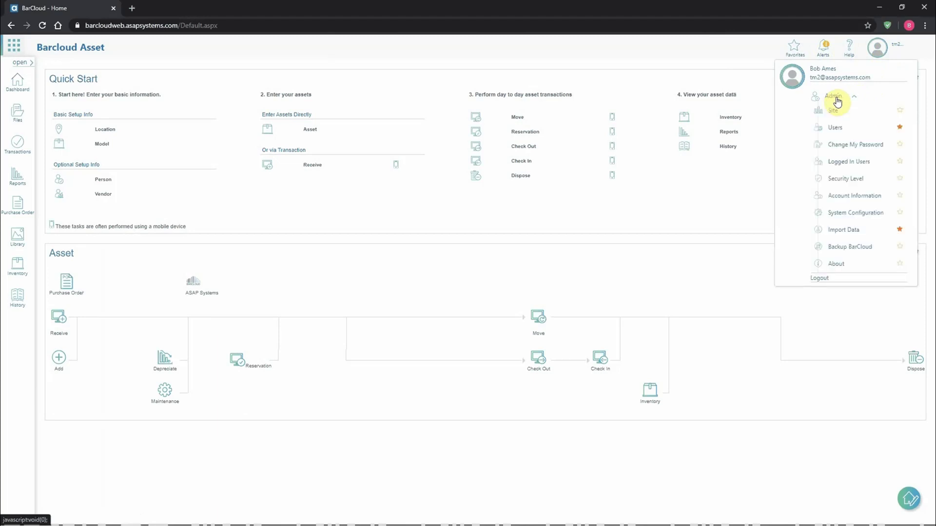
pyautogui.click(758, 52)
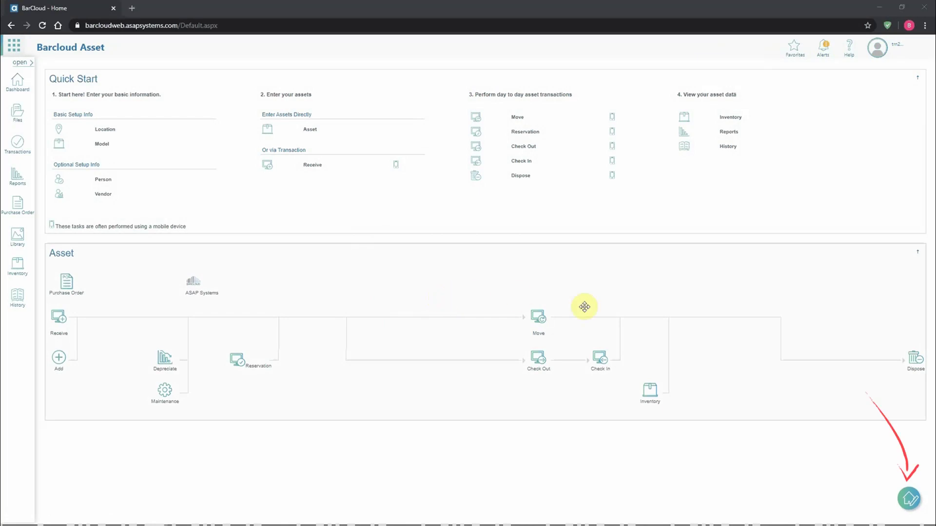
# Open the home-screen configuration and make Barcloud Stock the start-up application
pyautogui.click(911, 501)
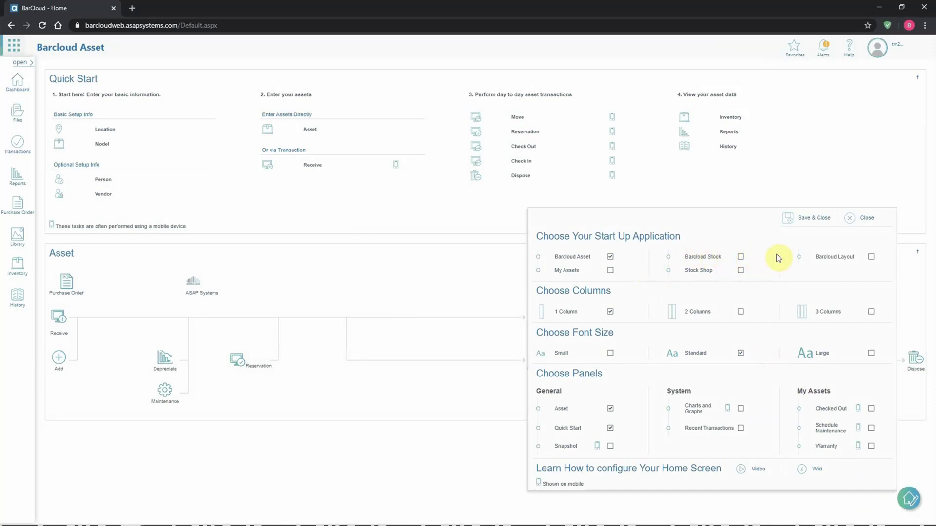
pyautogui.click(740, 257)
# Look over the column and panel options in the home-screen configuration settings
pyautogui.moveTo(609, 357)
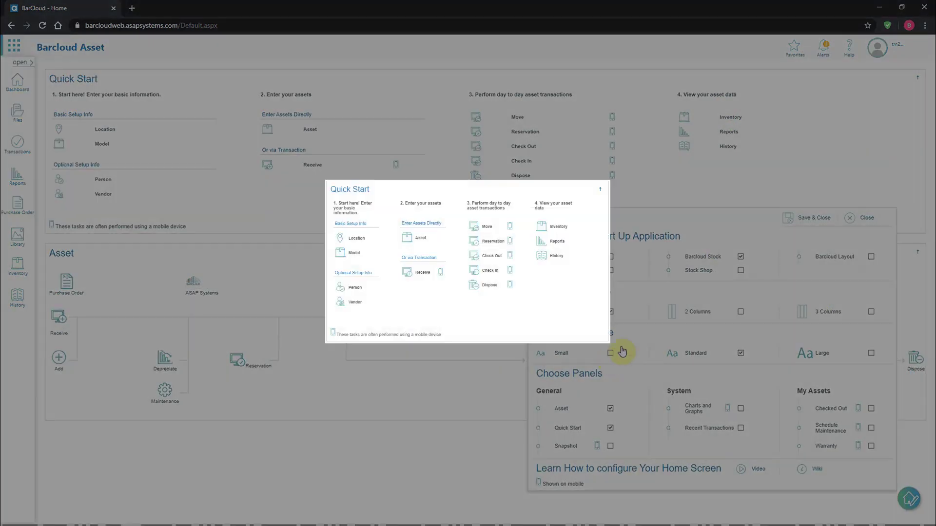
pyautogui.moveTo(742, 357)
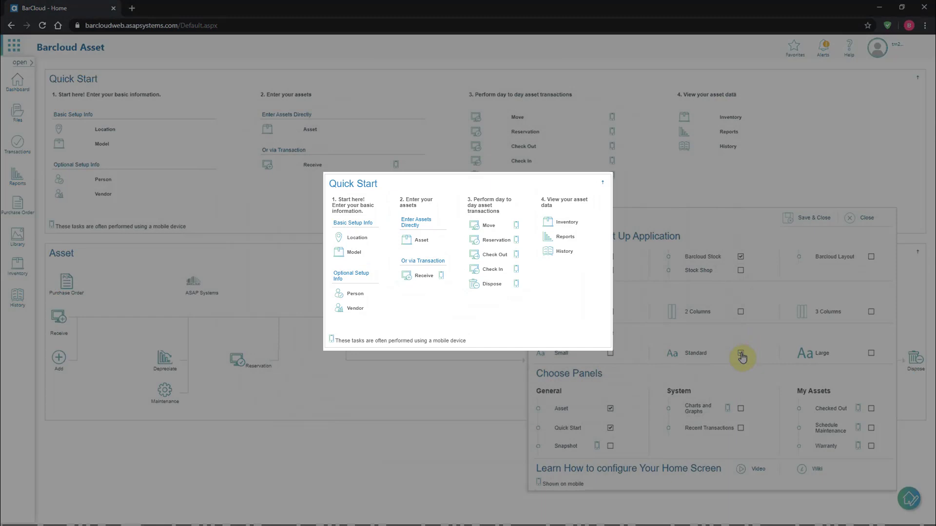
pyautogui.moveTo(871, 357)
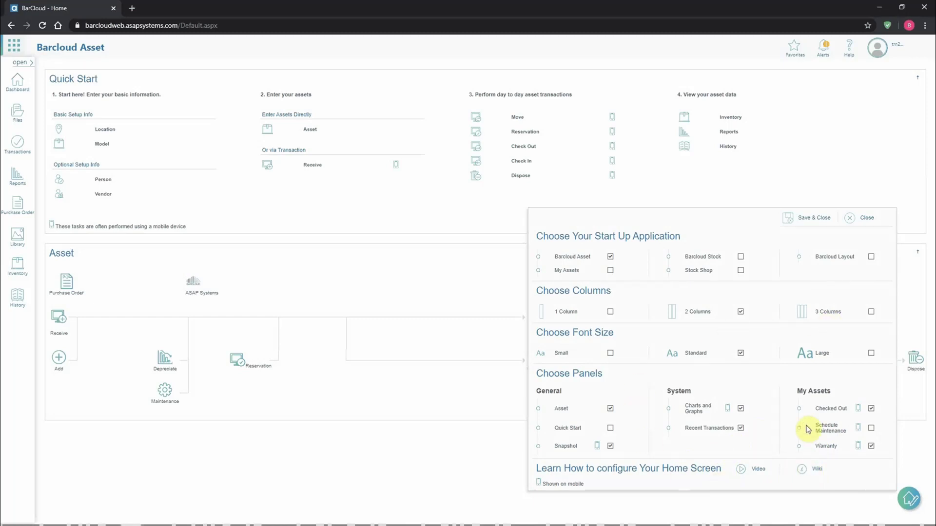
# Save the home-screen settings, accept auto-arrangement, and move Warranty into the left column
pyautogui.click(813, 222)
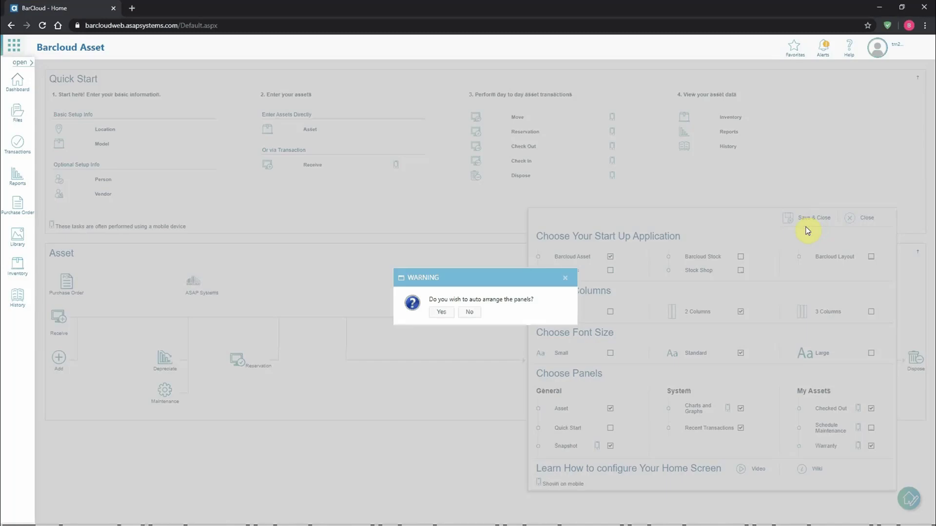
pyautogui.click(443, 313)
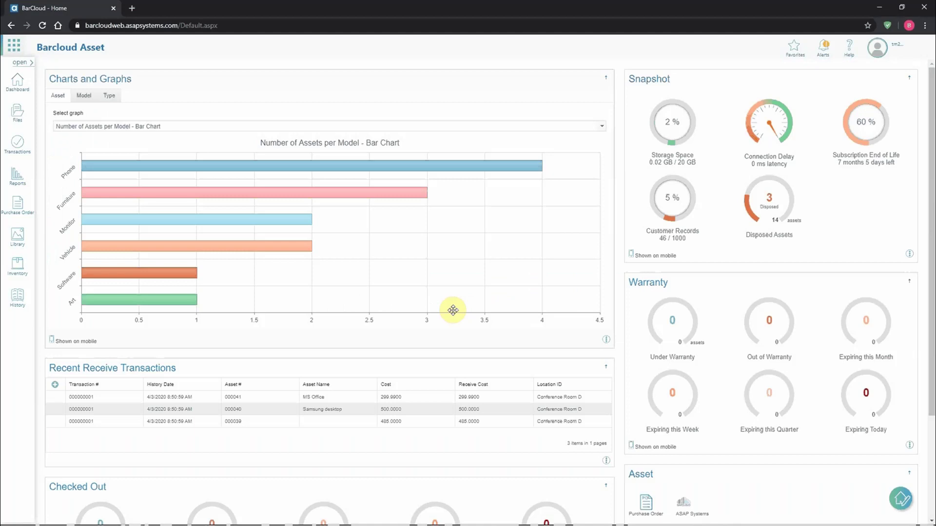
pyautogui.moveTo(714, 325); pyautogui.dragTo(435, 294)
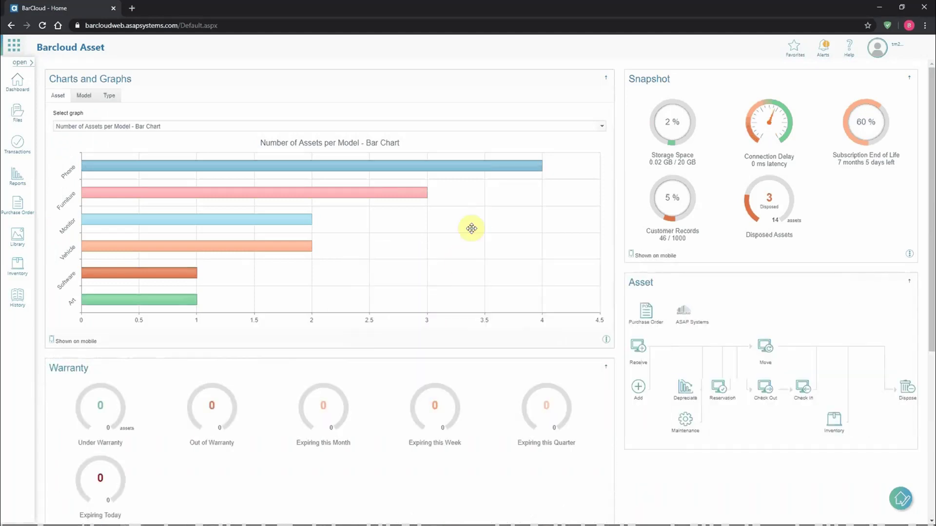
# Move Charts and Graphs and Asset panels into place, then open the Warranty panel's settings
pyautogui.moveTo(558, 215); pyautogui.dragTo(716, 218)
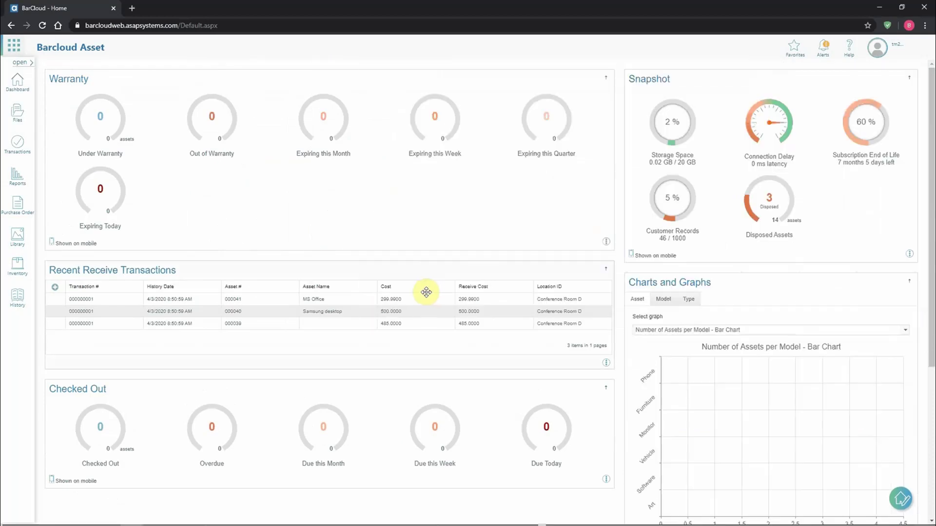
pyautogui.scroll(-1, 429, 294)
pyautogui.scroll(-2, 429, 293)
pyautogui.moveTo(640, 382); pyautogui.dragTo(336, 218)
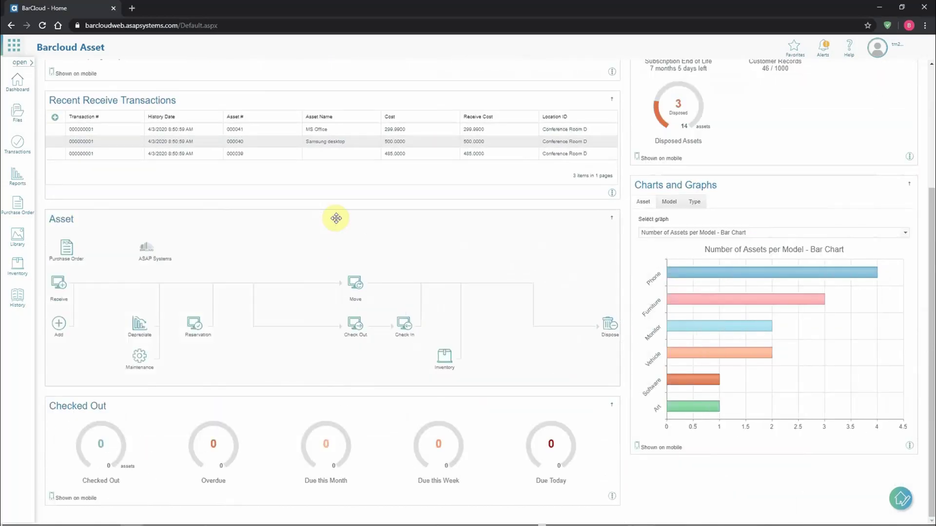
pyautogui.scroll(3, 335, 218)
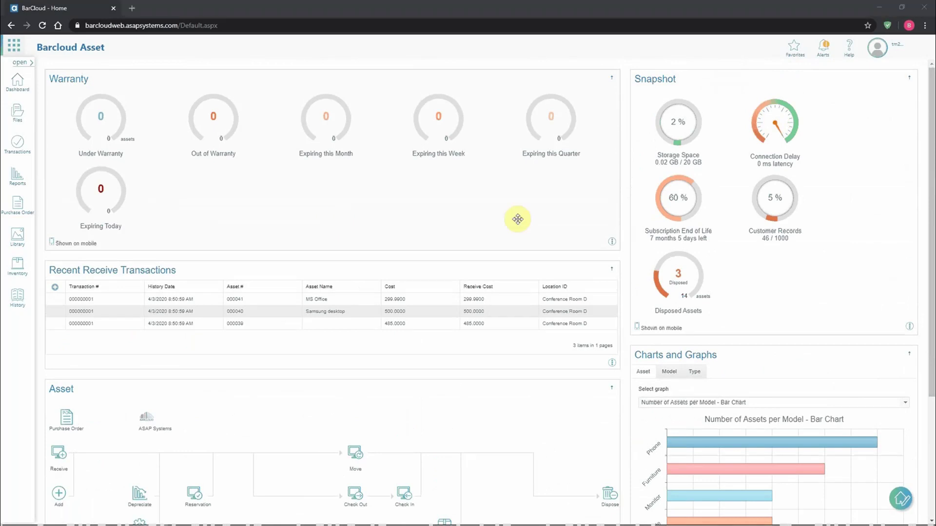
pyautogui.click(612, 243)
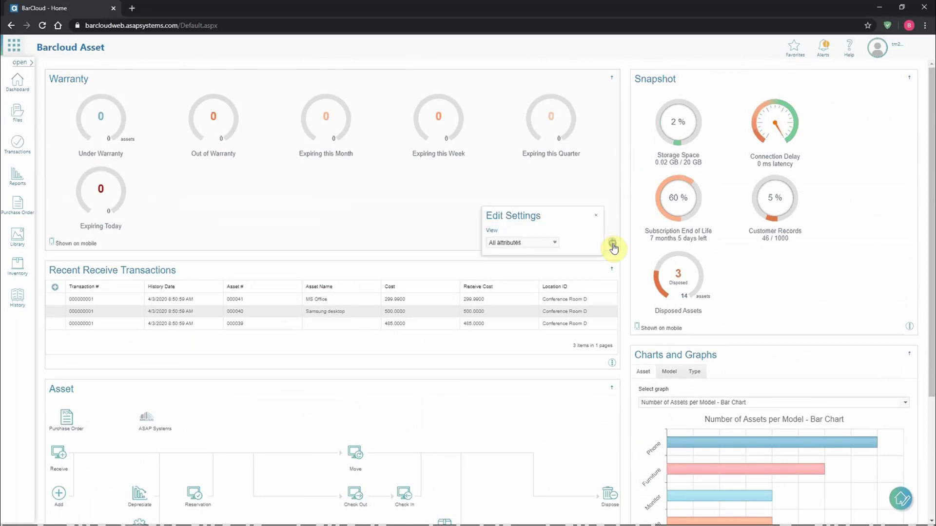
# Check the Warranty panel's attributes, close it unchanged, and open Recent Receive Transactions settings
pyautogui.click(553, 245)
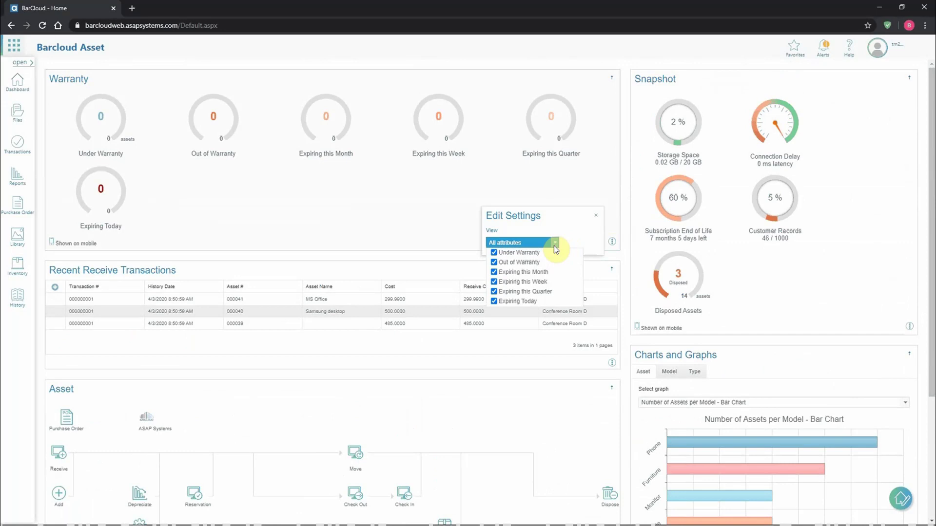
pyautogui.click(595, 215)
pyautogui.click(612, 363)
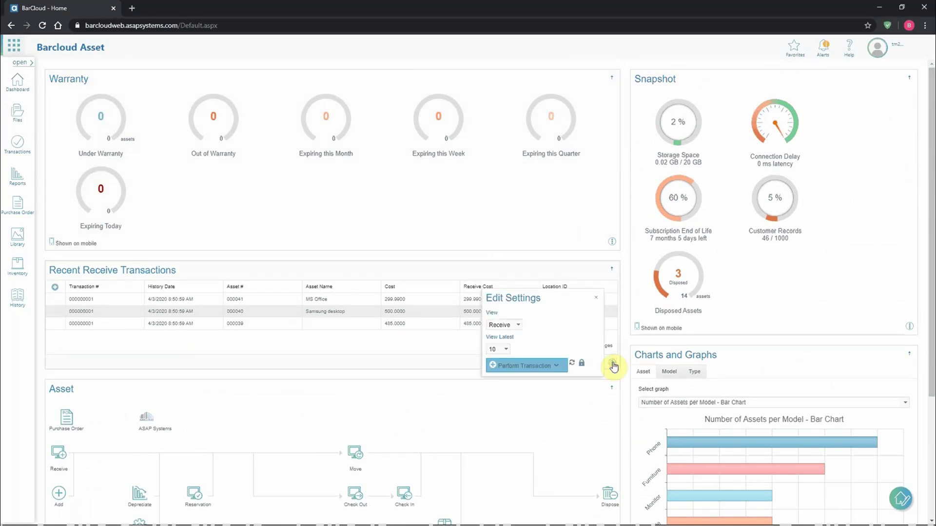
pyautogui.scroll(-3, 689, 239)
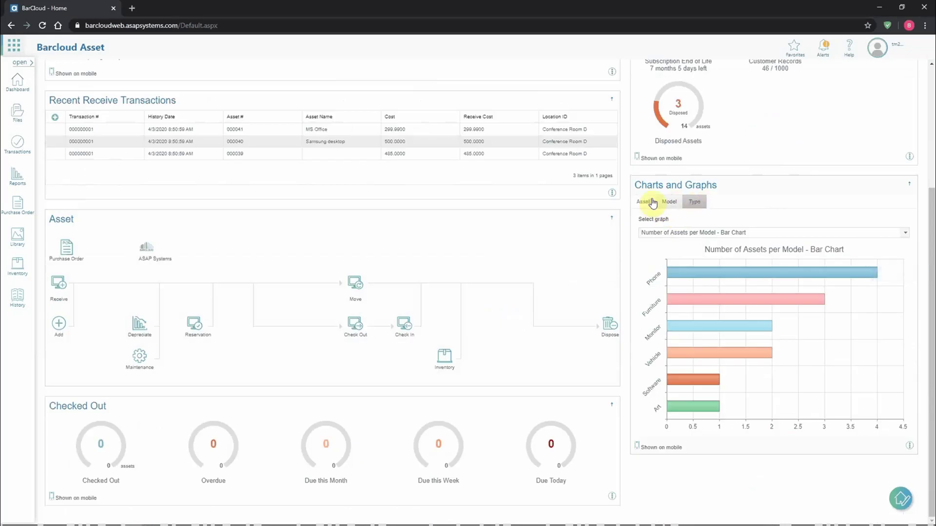
# Add Condition to the Charts and Graphs attributes and show the assets-per-Condition bar chart
pyautogui.click(910, 447)
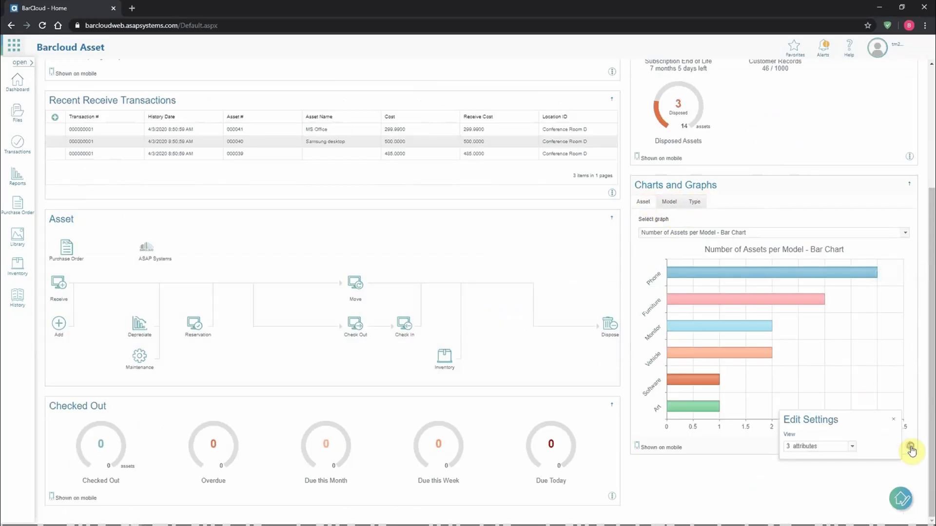
pyautogui.click(851, 446)
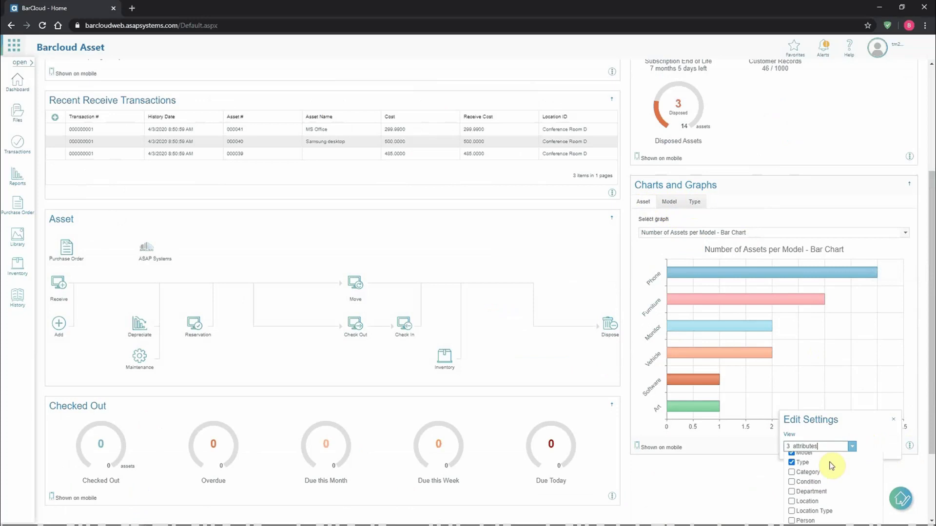
pyautogui.click(792, 481)
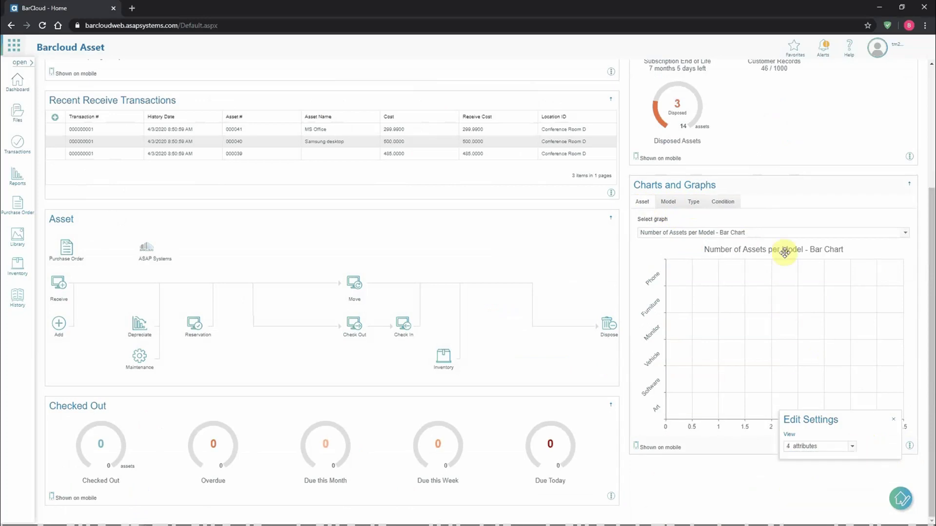
pyautogui.click(785, 233)
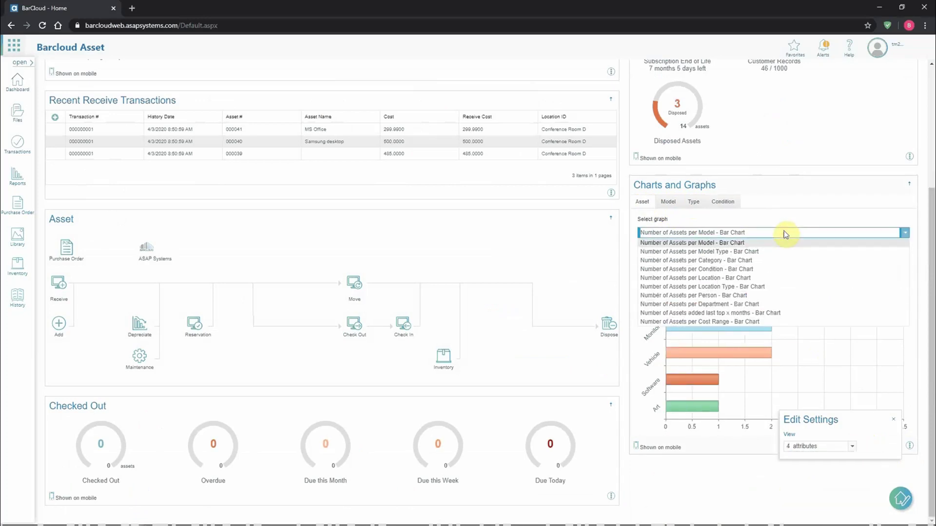
pyautogui.click(722, 202)
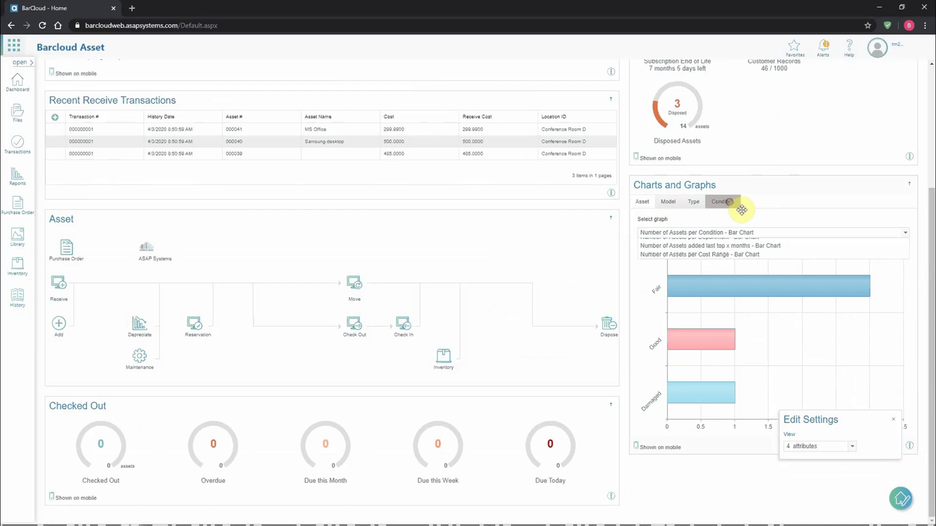
# Browse the available graphs and open the disposed assets list
pyautogui.click(775, 233)
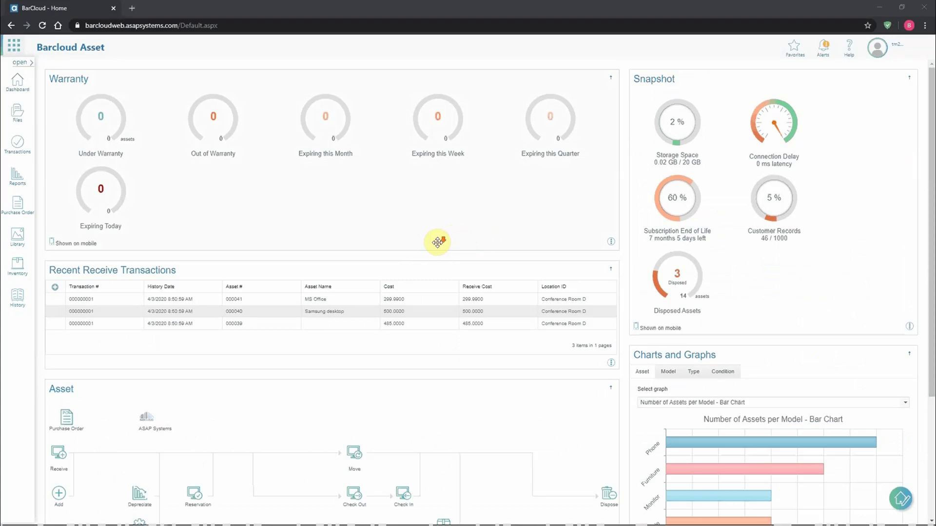
pyautogui.scroll(-2, 438, 246)
pyautogui.scroll(-1, 438, 250)
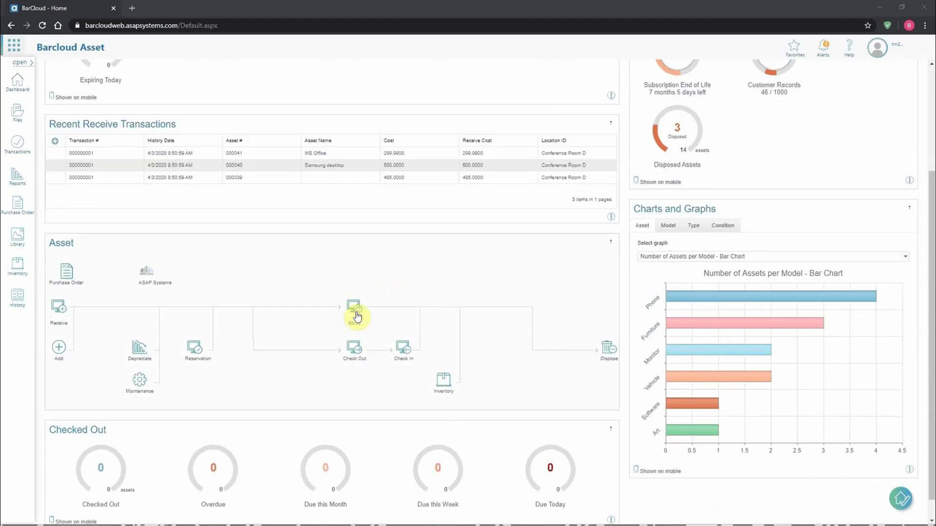
pyautogui.scroll(3, 357, 316)
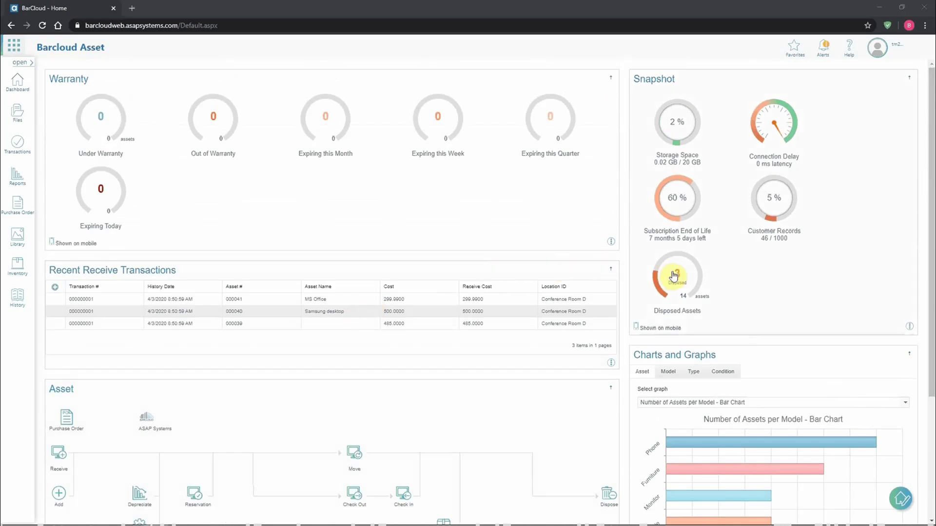
pyautogui.click(676, 276)
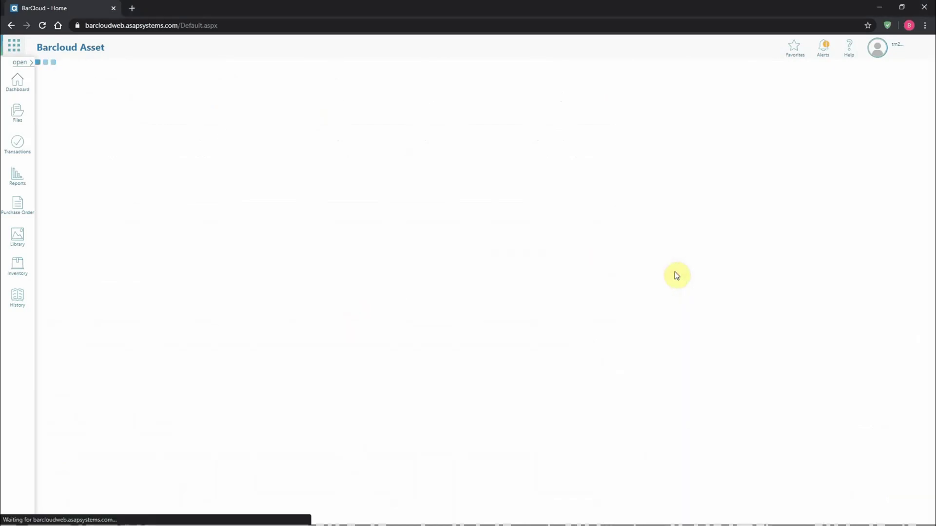